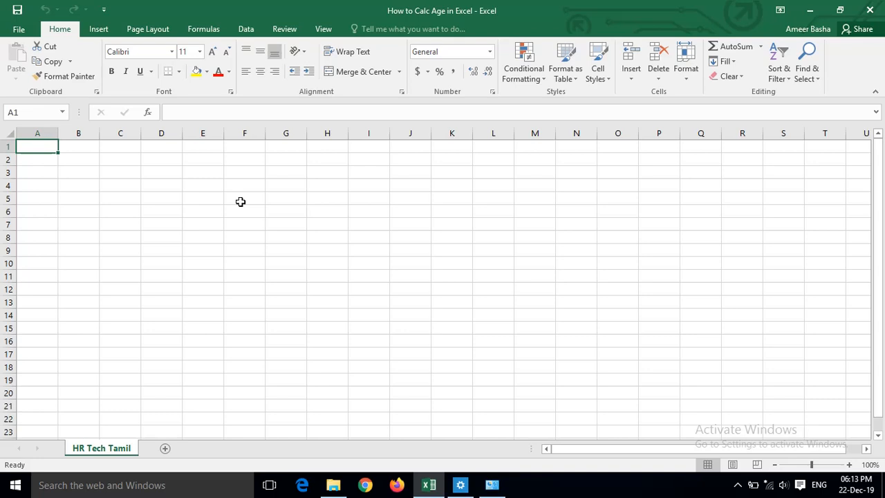
- Enter the date 22-12-2019 in cell E5
click(193, 196)
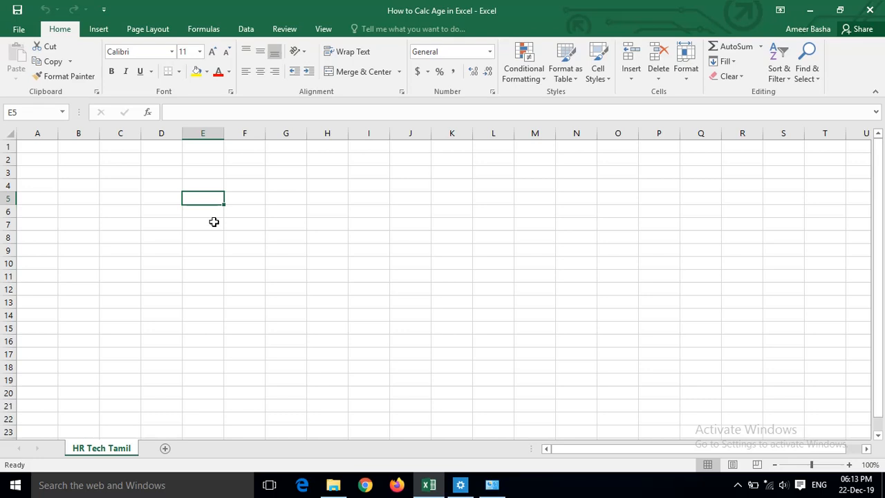
text(22-12-2019)
key(Tab)
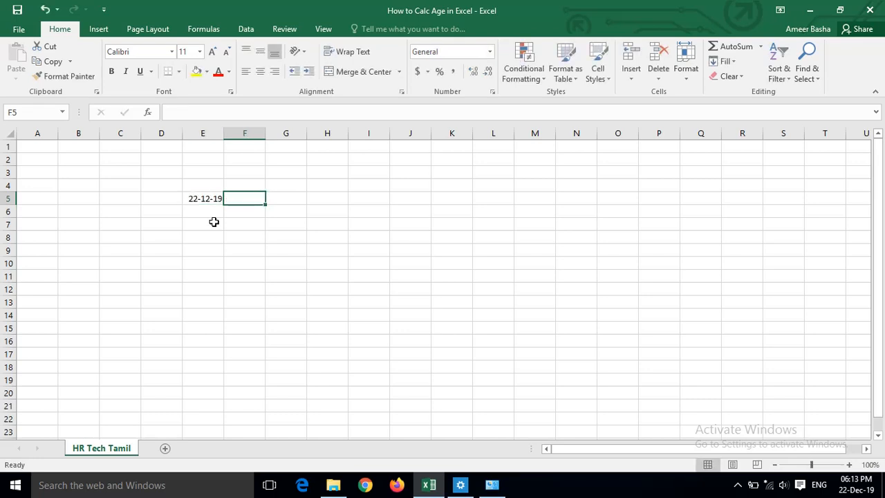
key(Left)
key(Right)
key(Left)
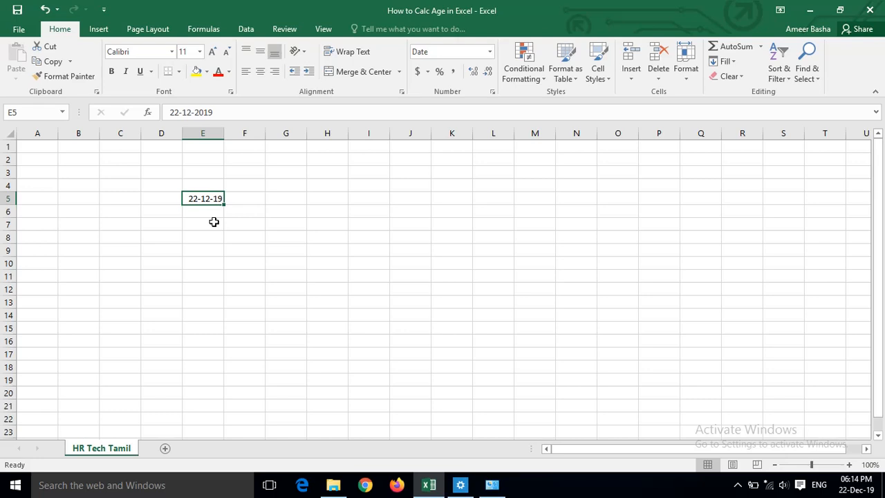
- Change the day of the date in cell E5 to 08
key(F2)
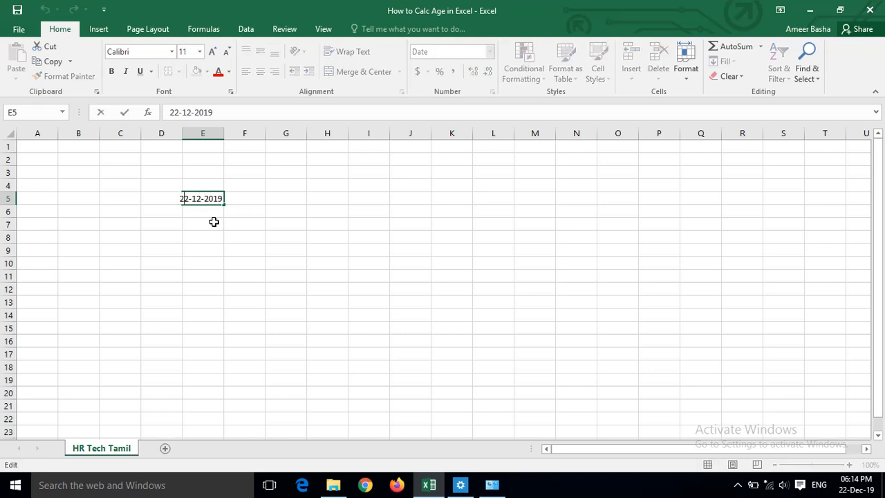
key(Right)
key(Right)
key(shift+Home)
text(08)
key(Tab)
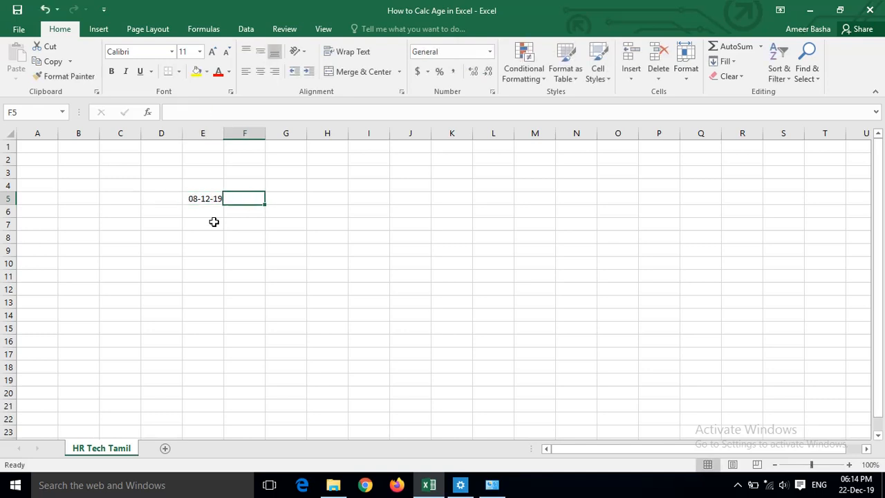
key(Left)
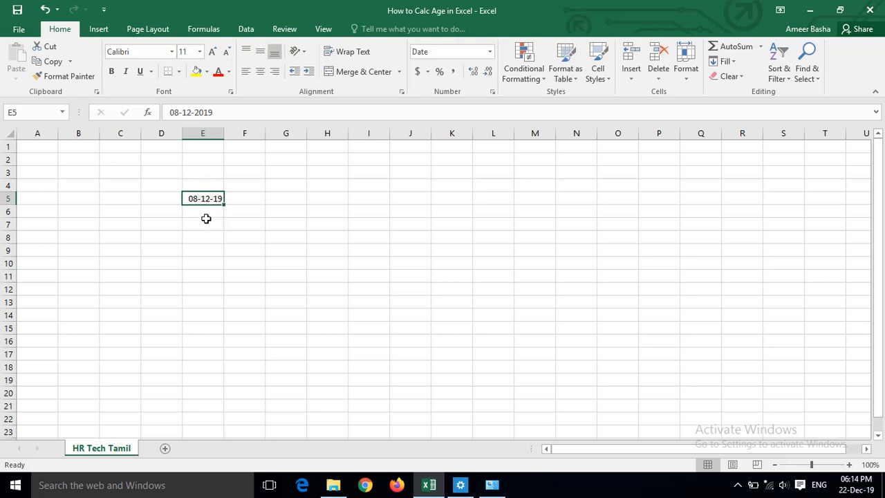
- Open the Windows Region dialog with the date, time and number formats from the system's date and time settings
click(847, 486)
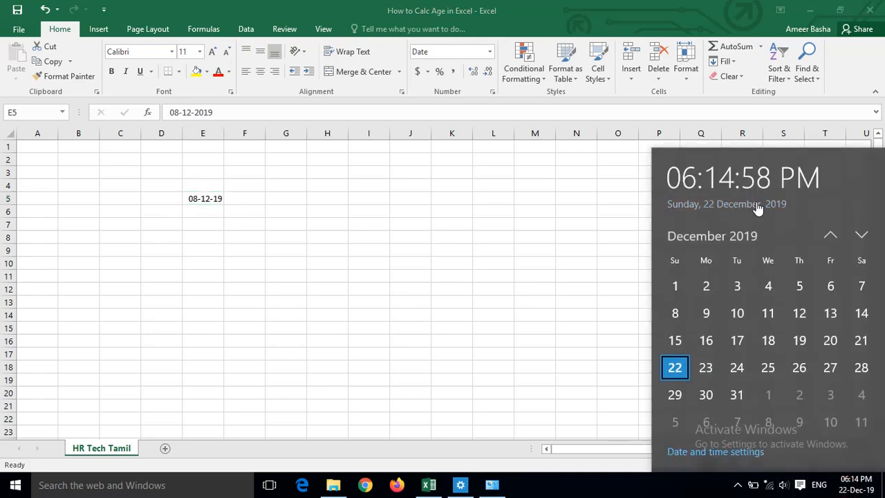
click(706, 453)
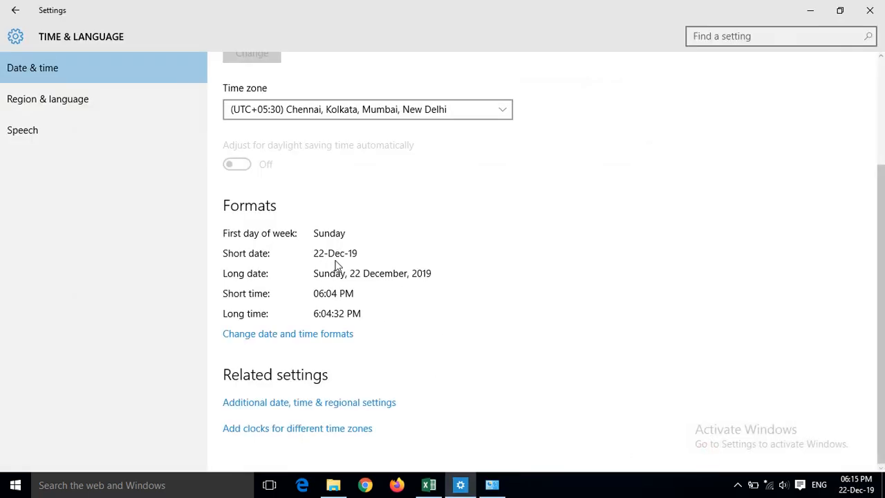
click(273, 406)
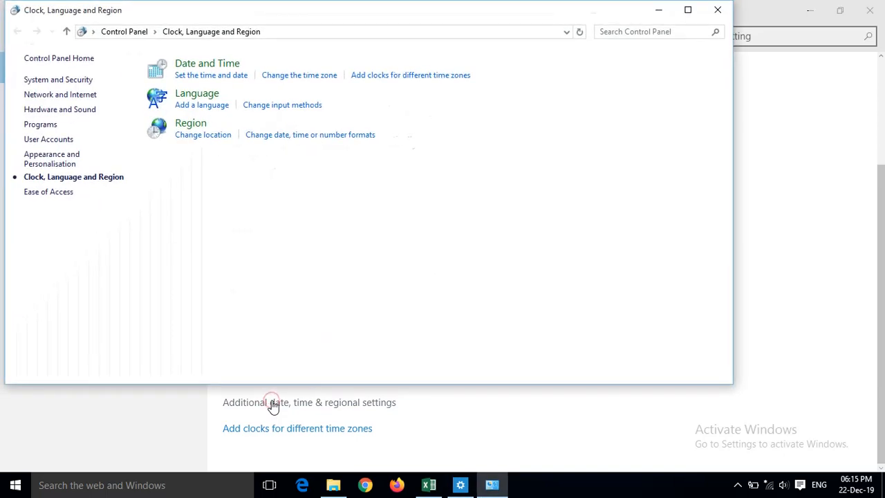
click(316, 135)
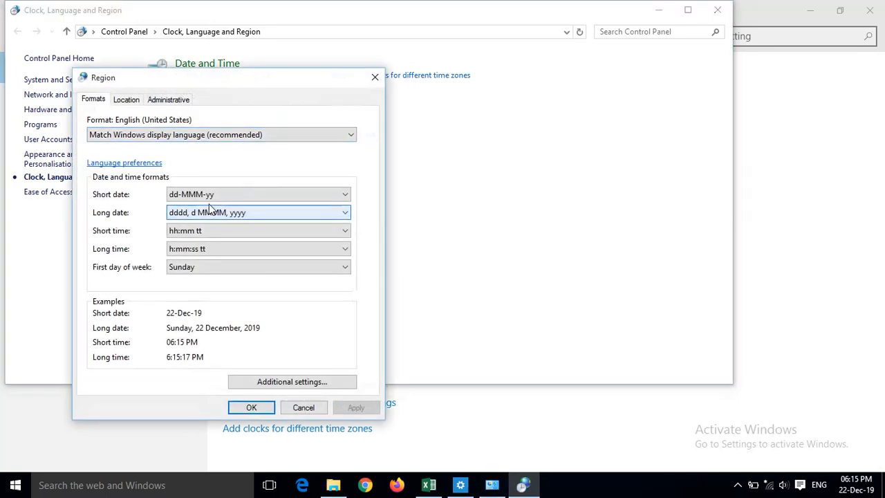
- Examine the available short date formats, keep the current one, and close the regional settings windows to return to the Excel sheet
click(235, 197)
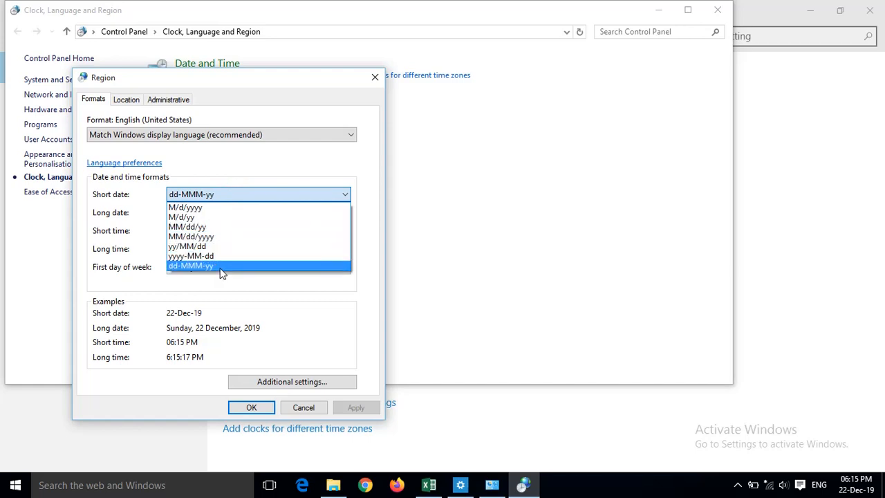
click(270, 166)
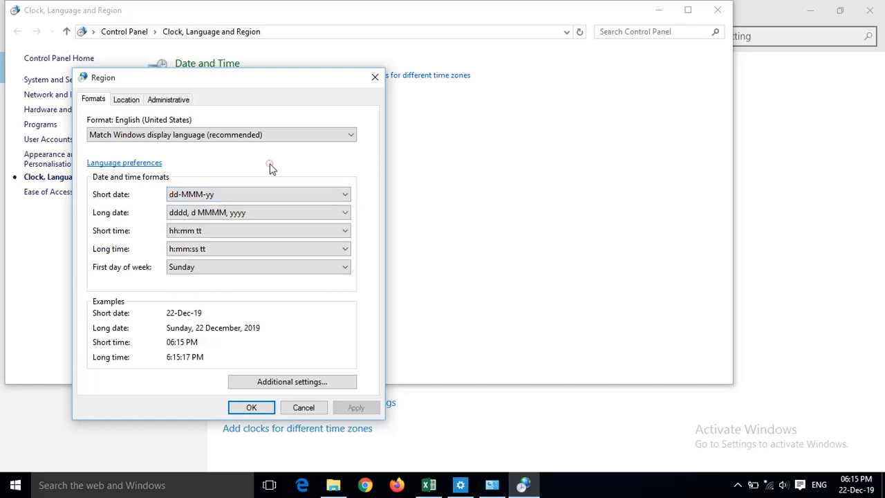
click(256, 408)
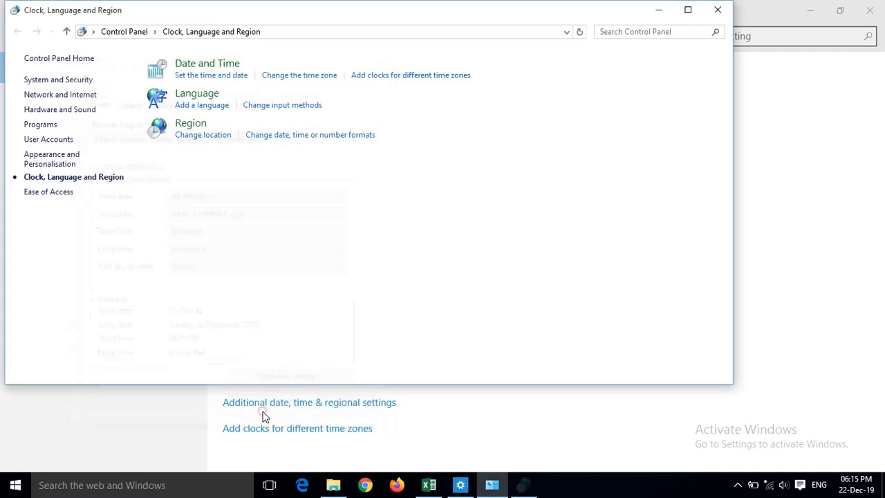
click(719, 9)
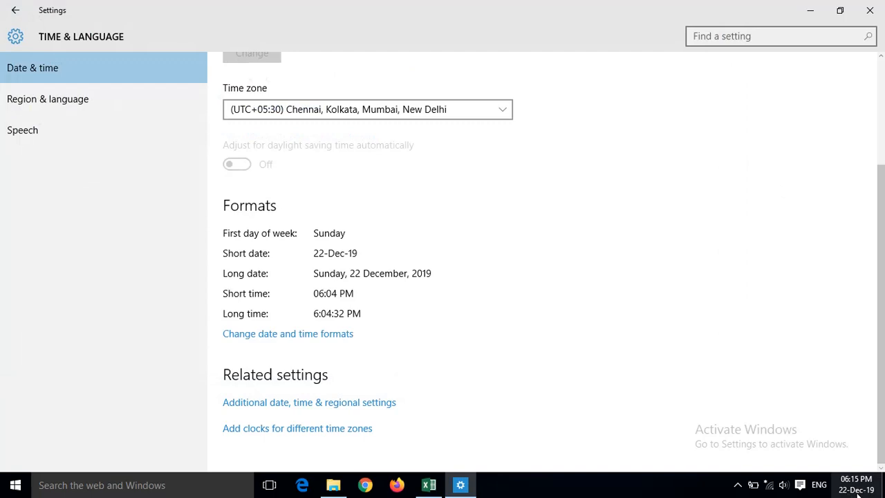
click(877, 9)
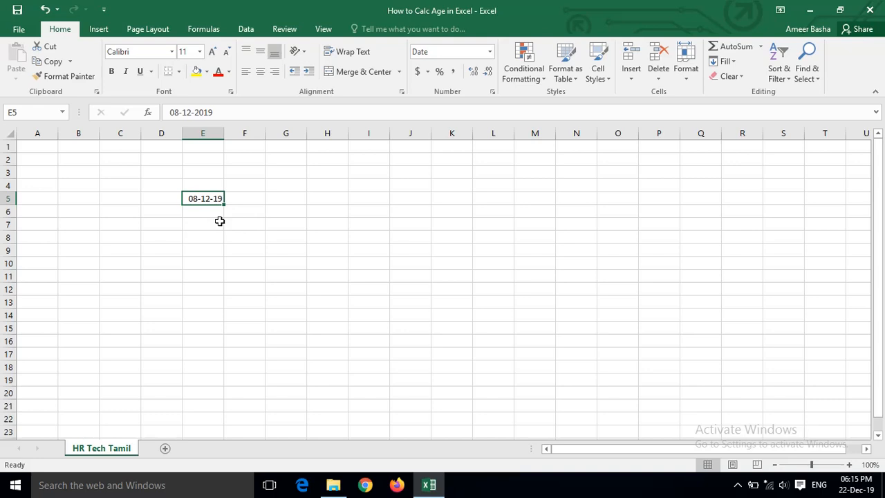
- Try the number, time, currency and percentage formats on cell E5, finishing with the day-month-year date format
key(ctrl+shift+3)
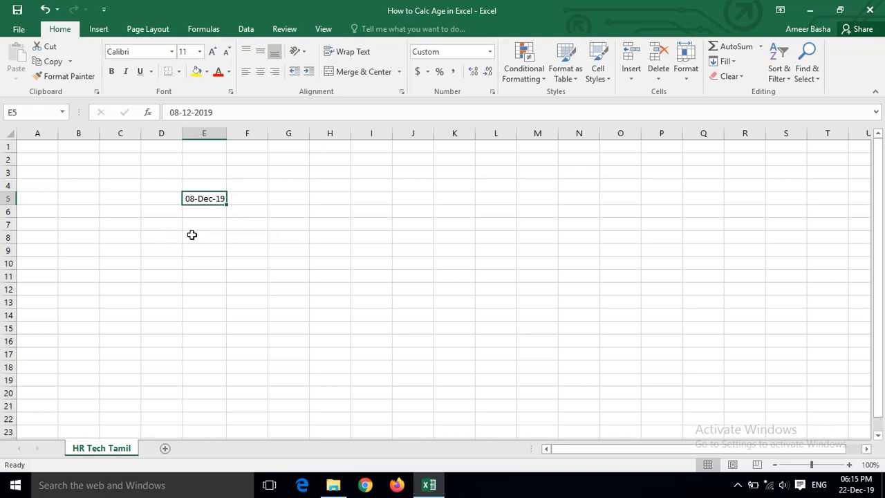
key(ctrl+shift+1)
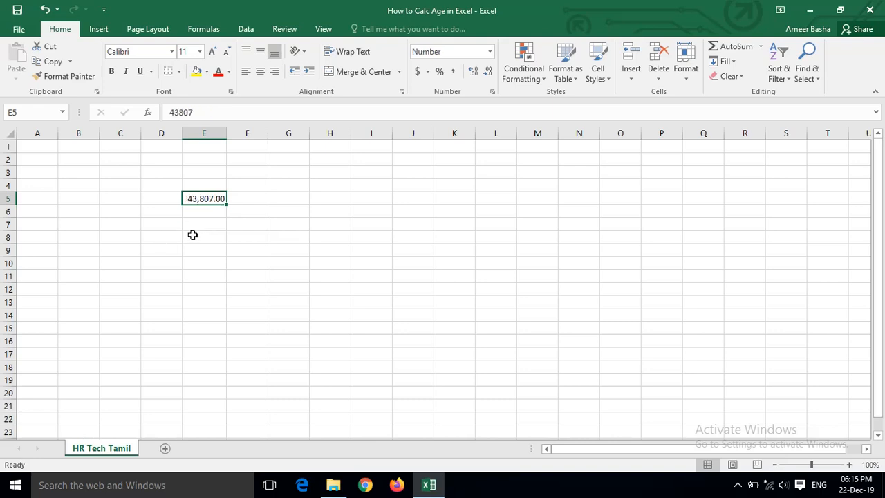
key(ctrl+shift+2)
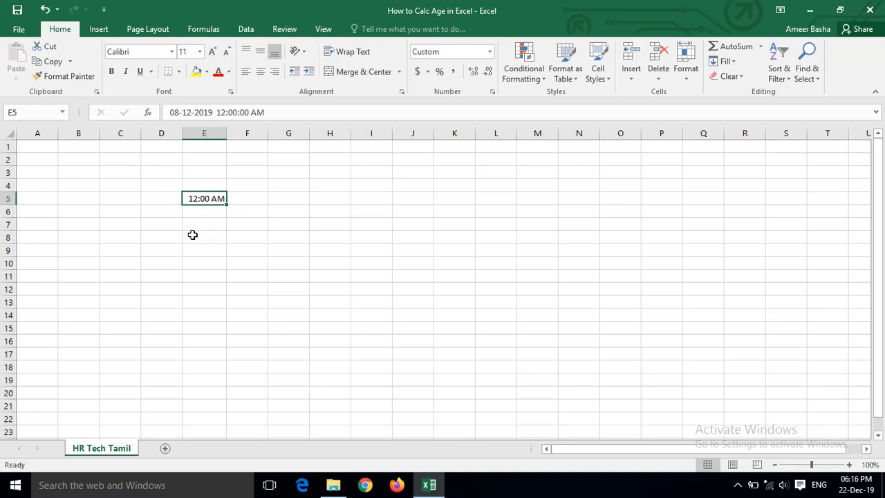
key(ctrl+shift+3)
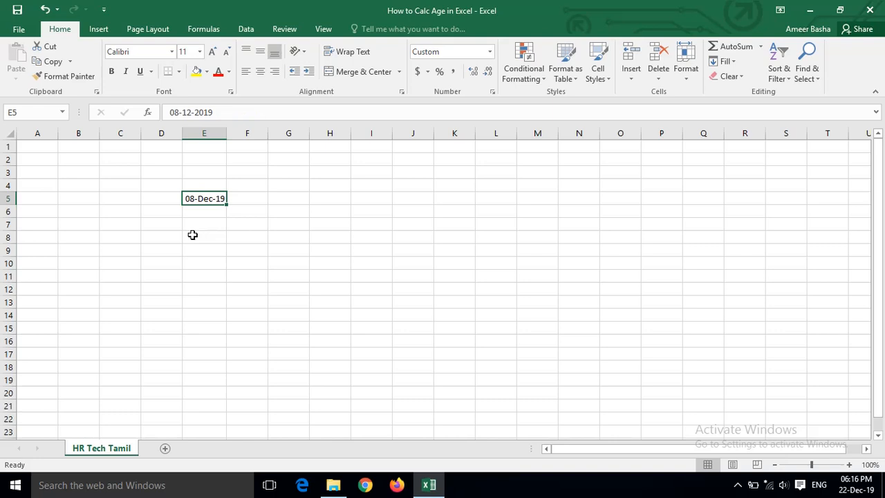
key(ctrl+shift+4)
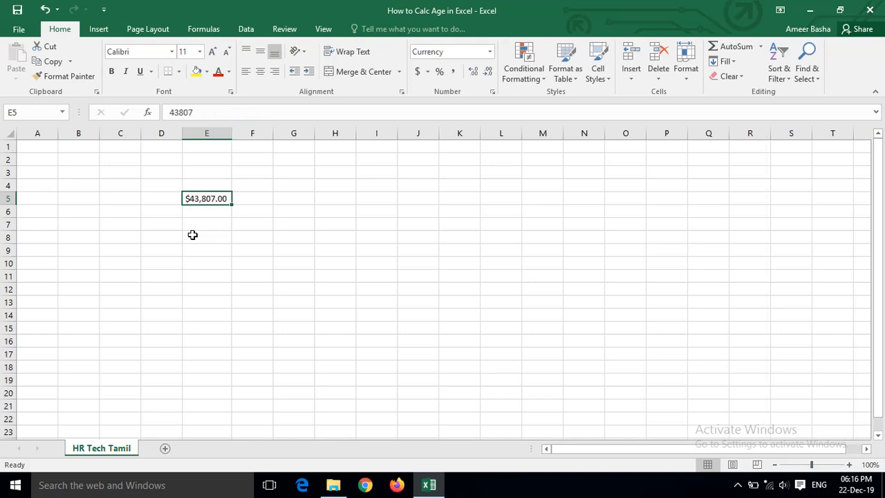
key(ctrl+shift+5)
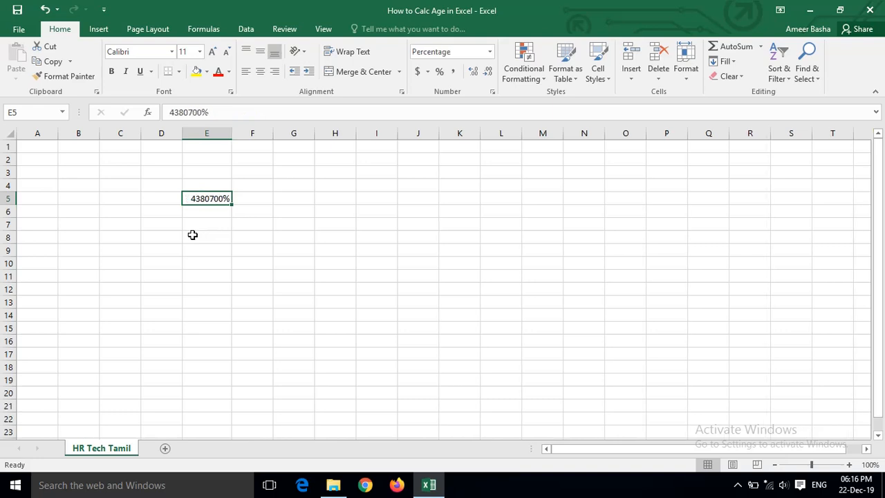
key(ctrl+shift+3)
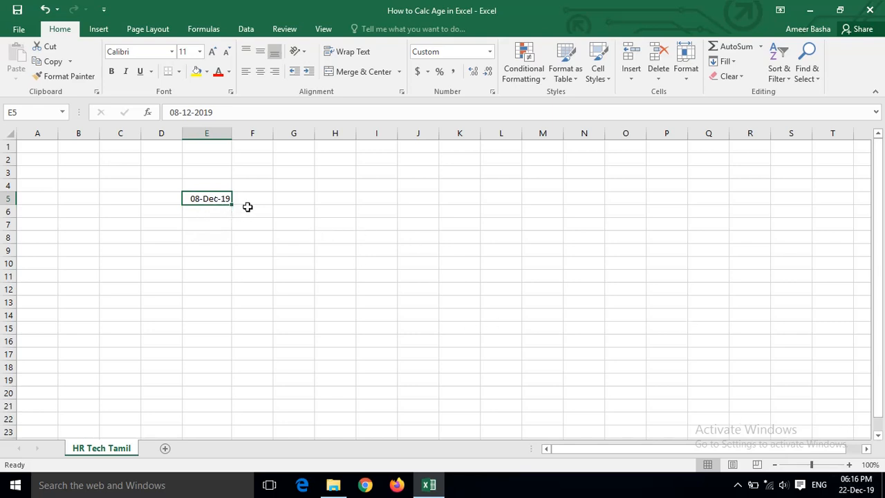
- Enter the date 8.12.19 with dot separators in cell G5
click(301, 202)
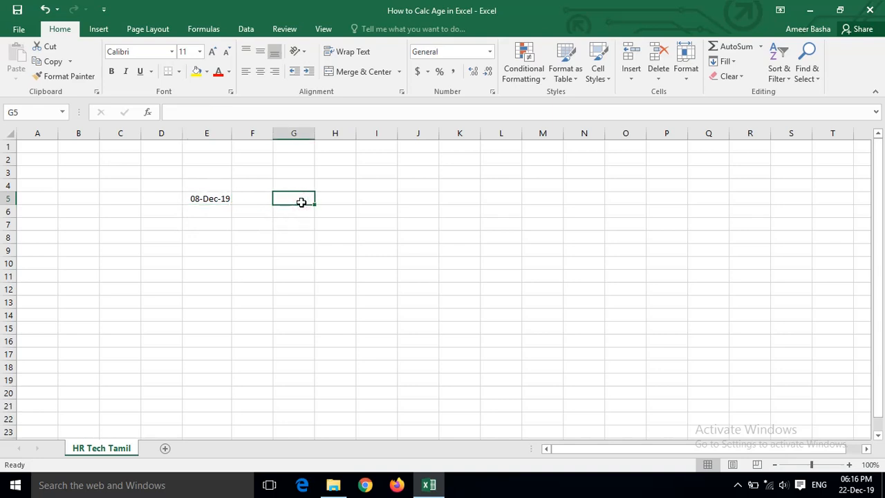
text(8)
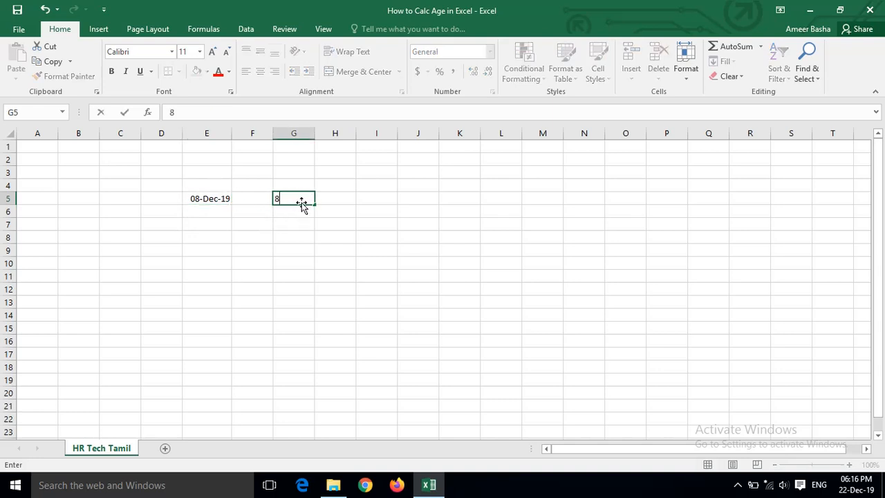
text(.12.19)
key(Tab)
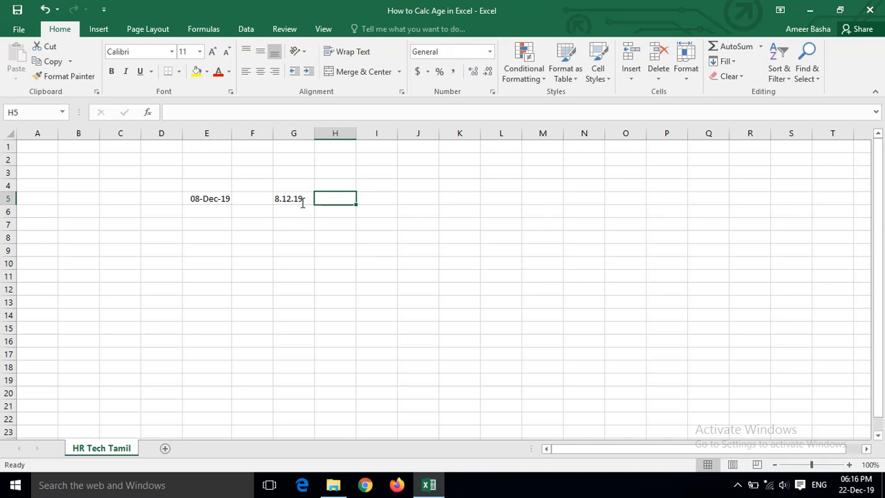
- Enter the date of birth in cell H5 with hyphens, an abbreviated month name and a two-digit year
text(1)
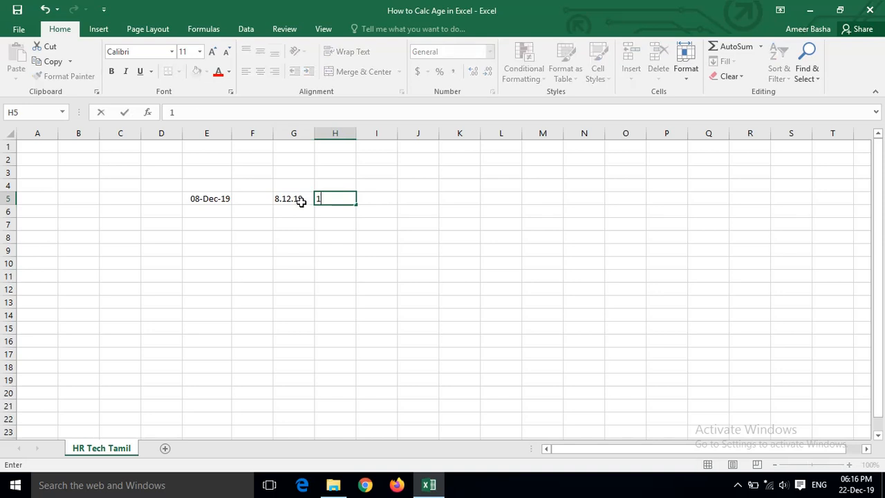
key(BackSpace)
text(13-sep-1)
key(BackSpace)
text(88)
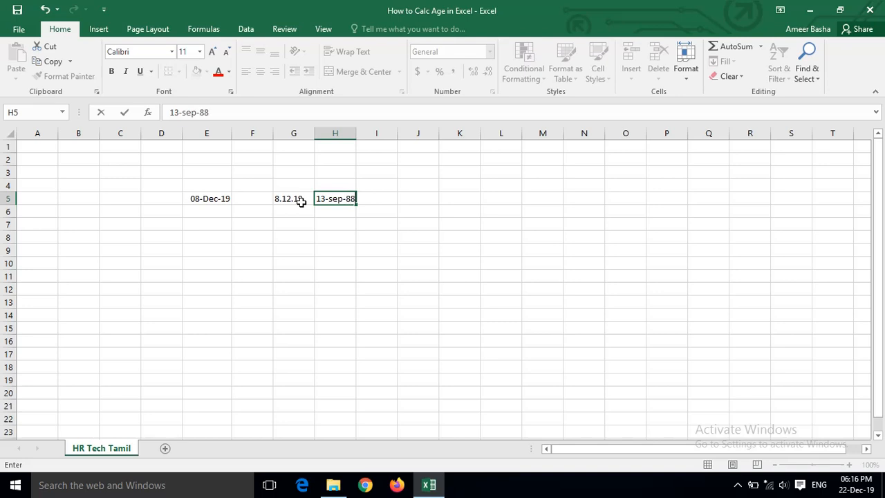
key(Tab)
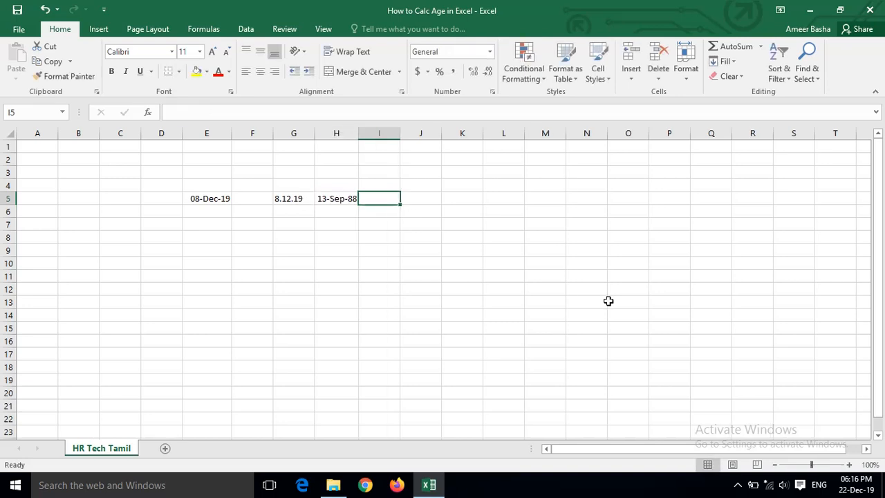
- Add the headings doj, dob and age in cells G4 to I4, and select the empty cell I5 below age
click(299, 184)
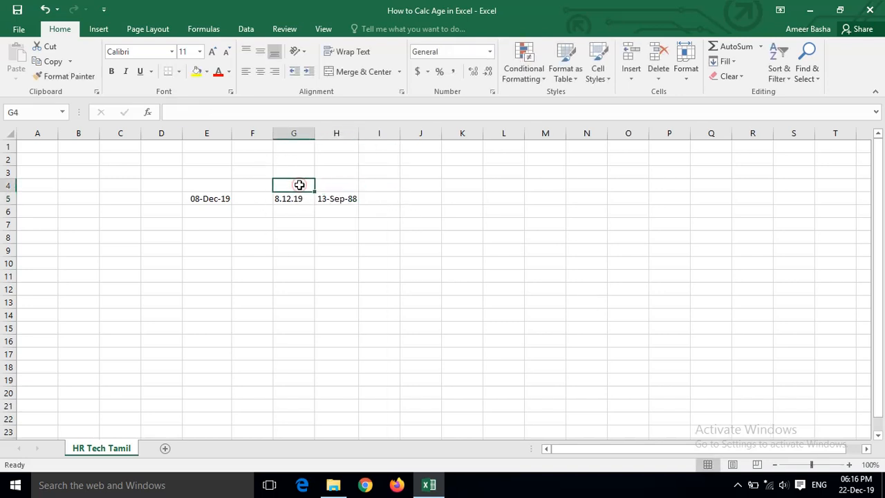
text(da)
key(BackSpace)
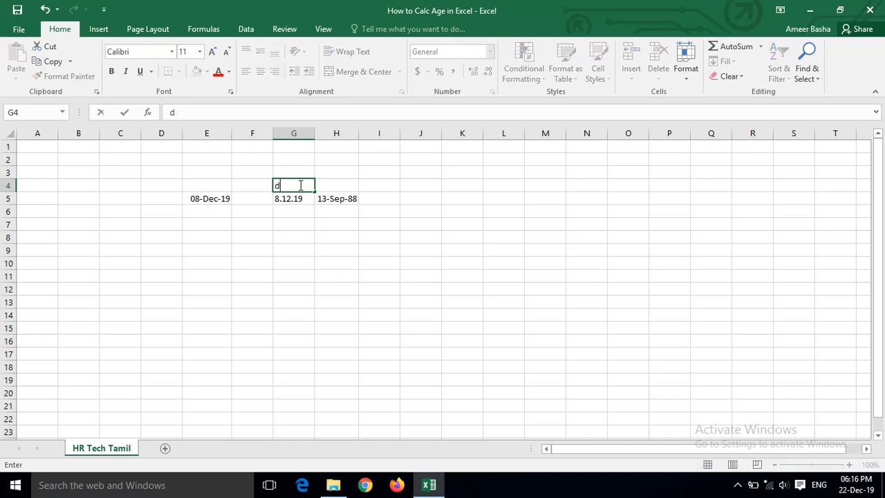
text(oj)
key(Tab)
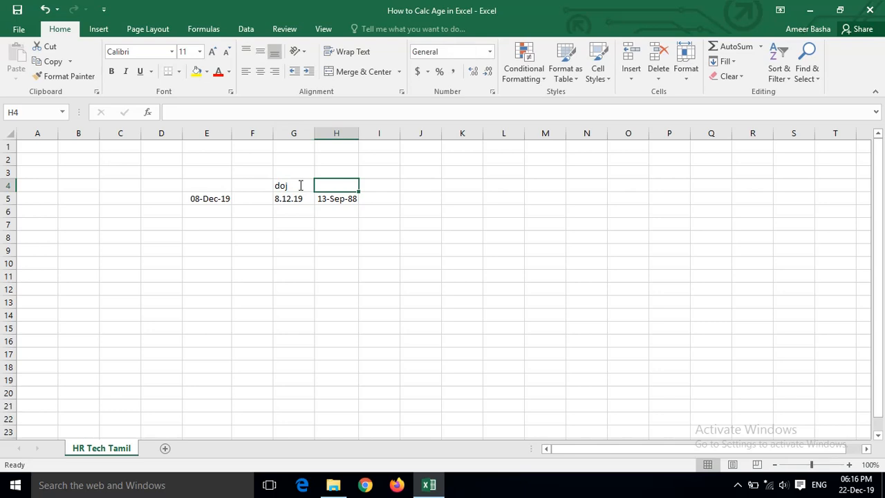
text(dob)
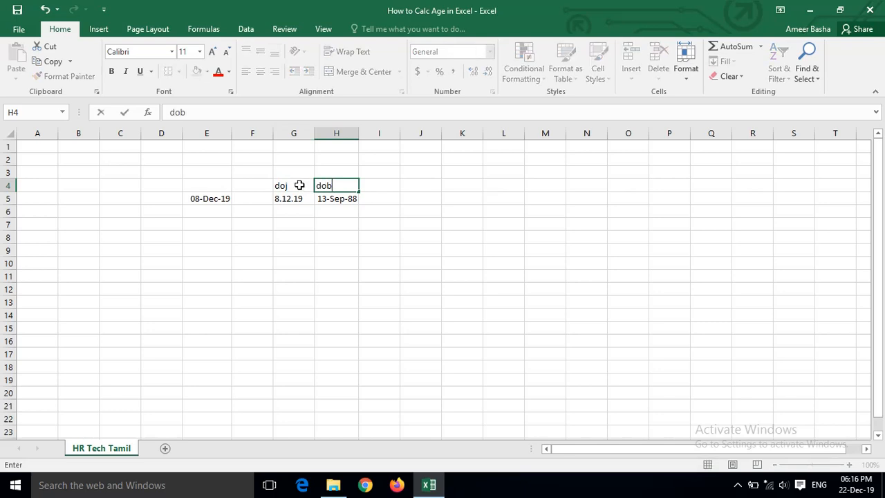
key(Tab)
text(age)
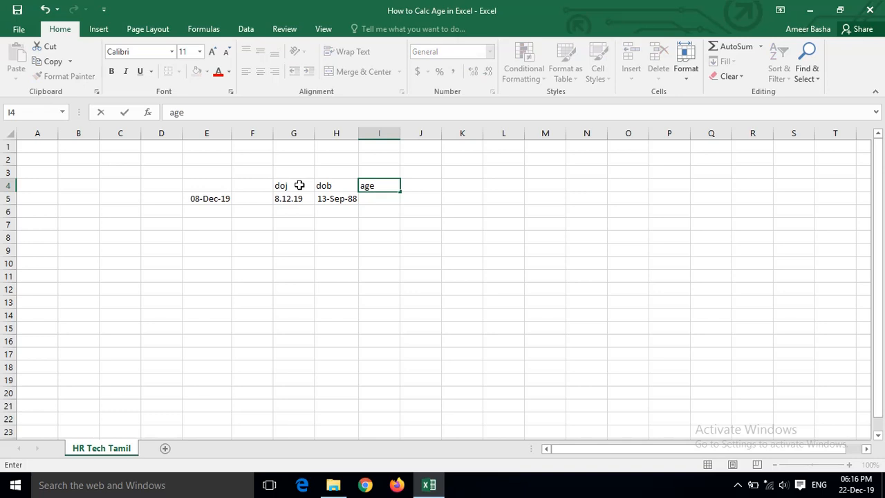
key(Return)
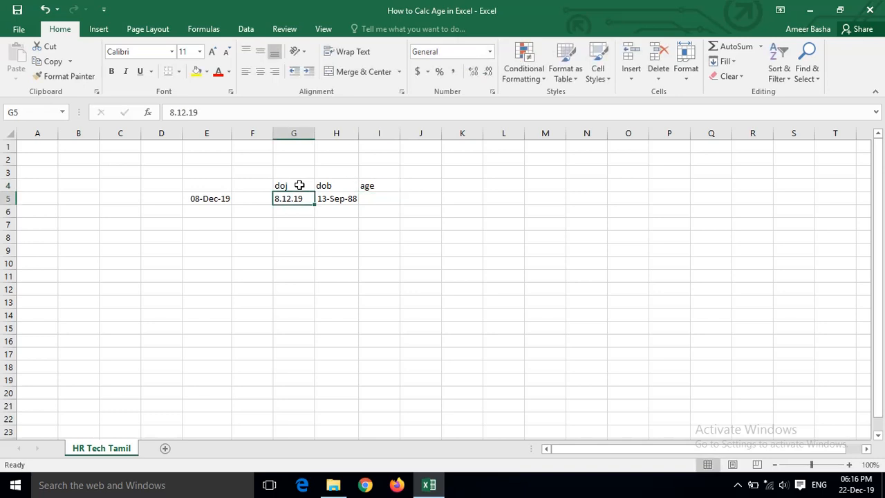
key(Tab)
key(Tab)
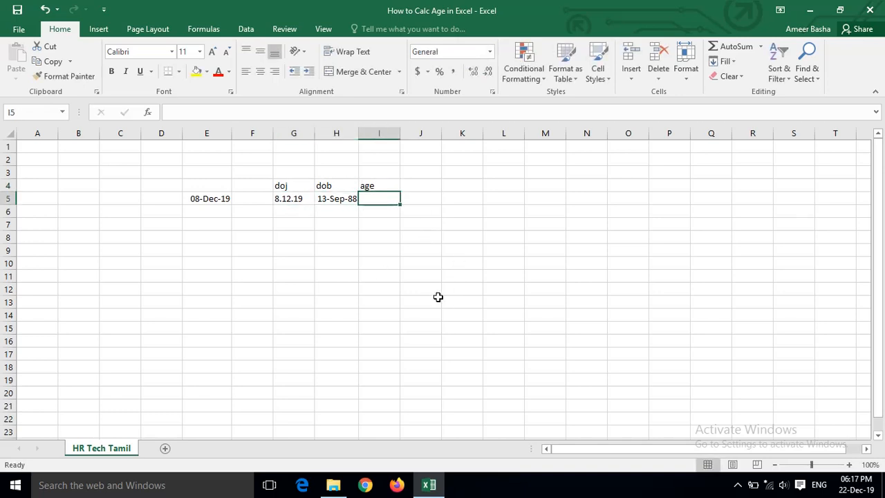
- Calculate the age in cell I5 with YEARFRAC, using G5 as start date and H5 as end date
text(=)
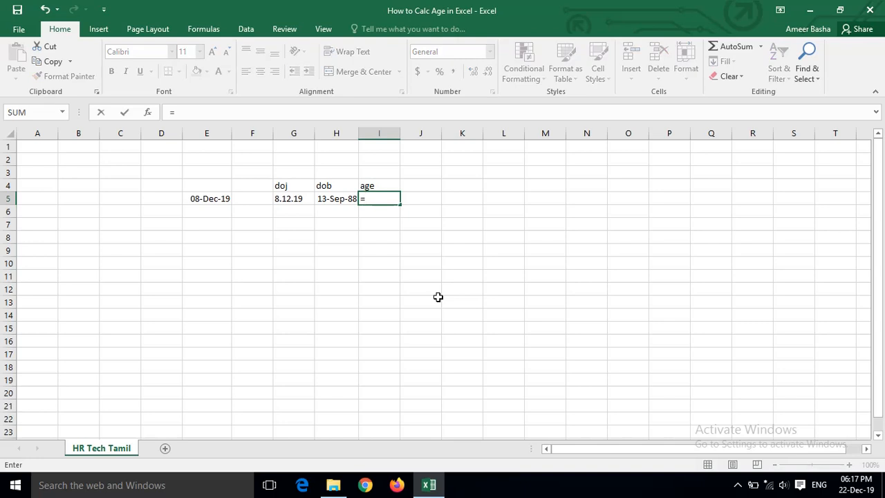
text(ye)
key(Down)
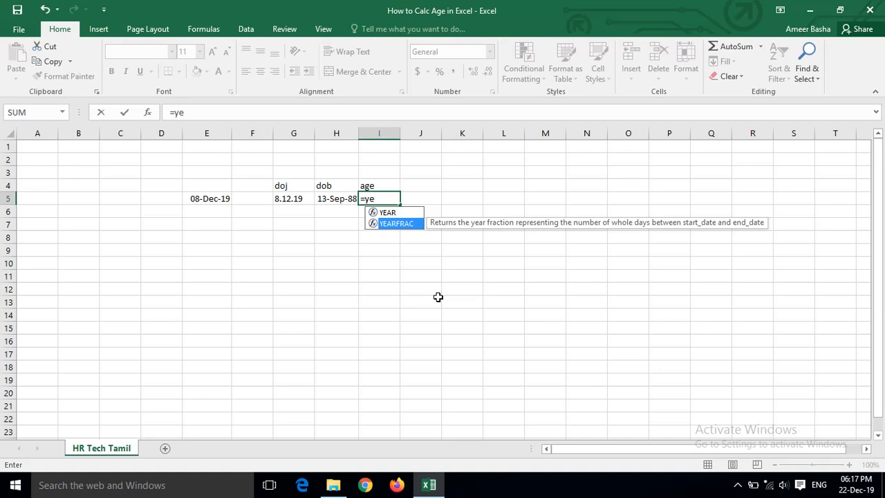
key(Tab)
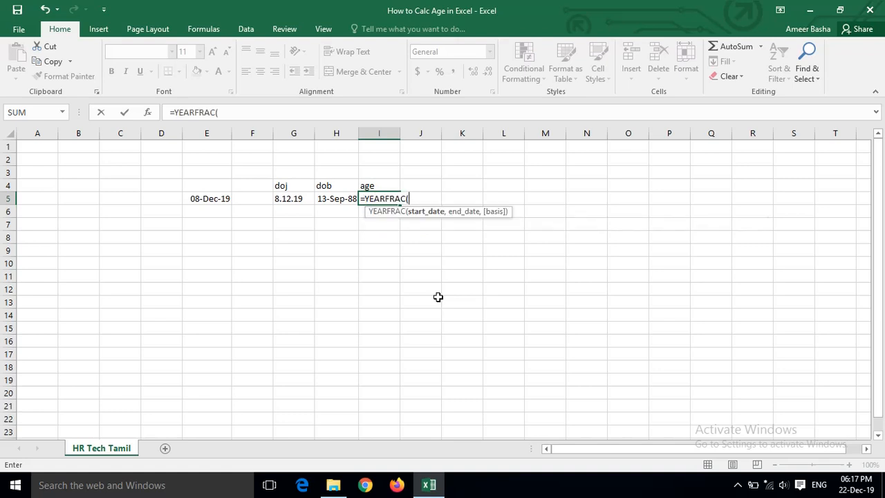
key(Left)
key(Left)
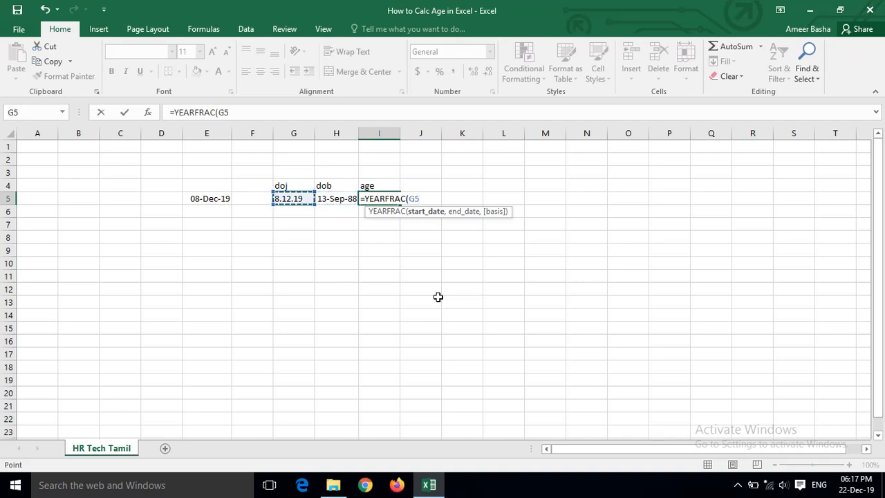
text(,)
key(Left)
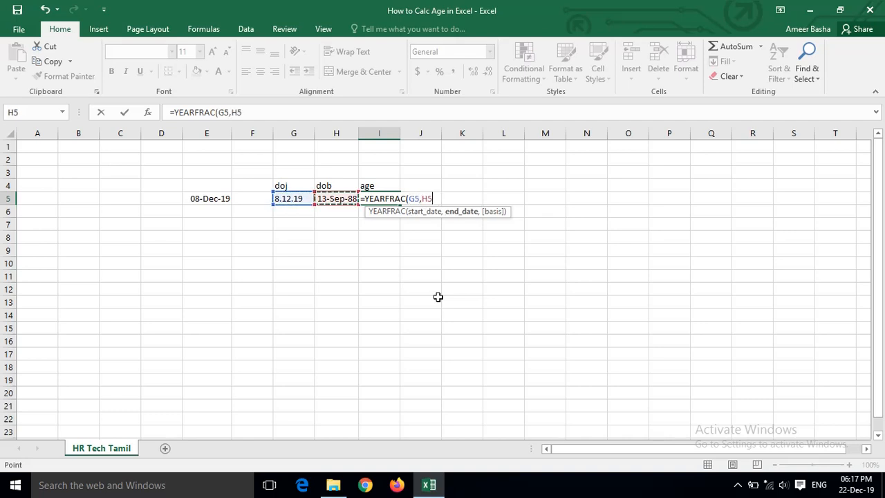
key(Return)
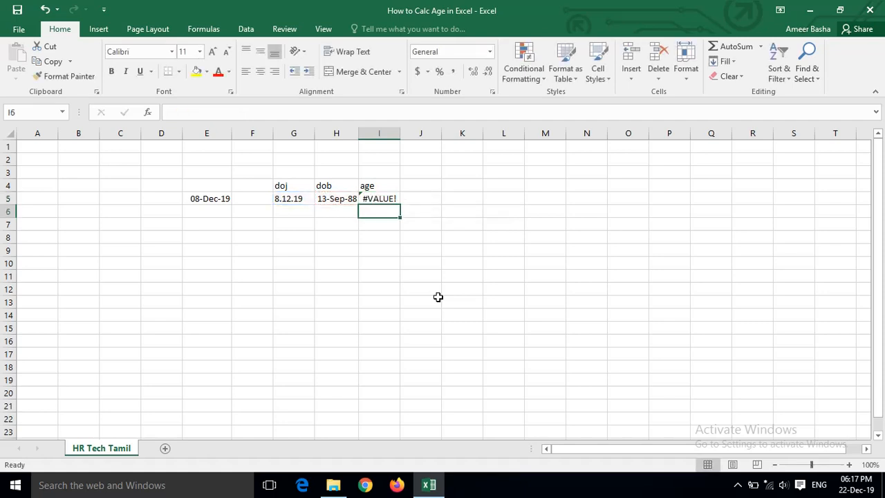
key(Up)
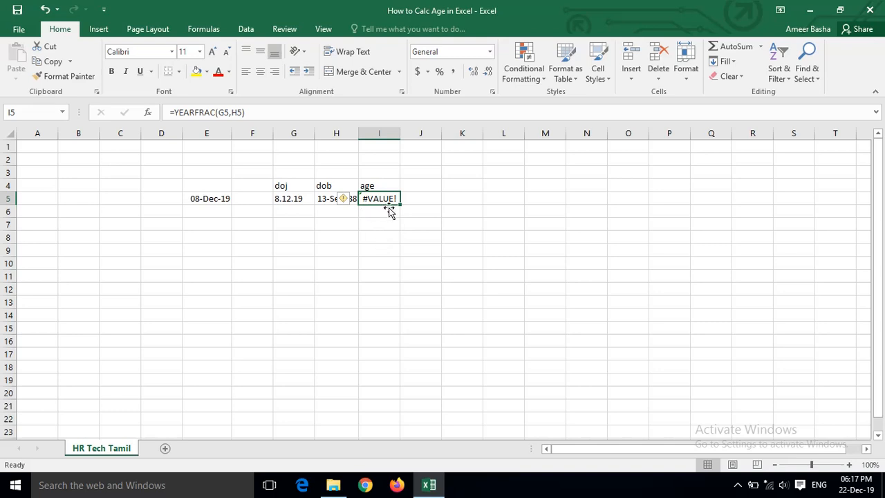
- Add the heading doj in cell E4 above the date in E5
click(278, 198)
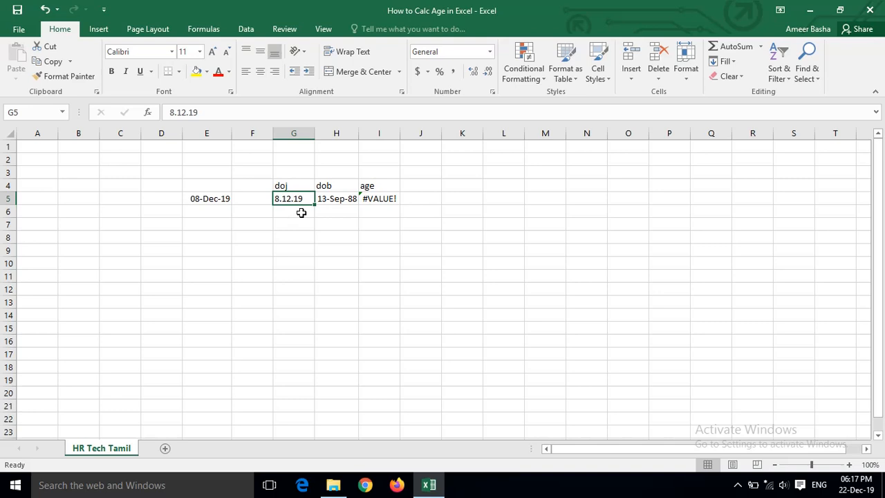
click(204, 194)
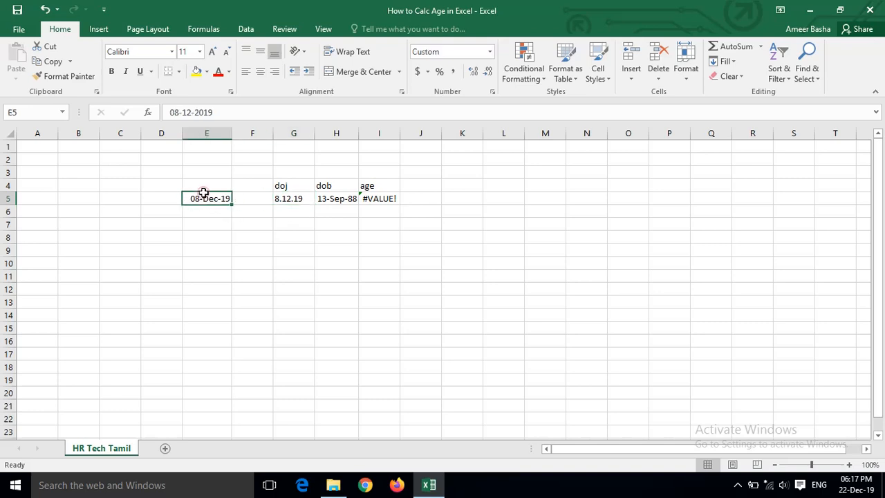
click(204, 190)
text(doj)
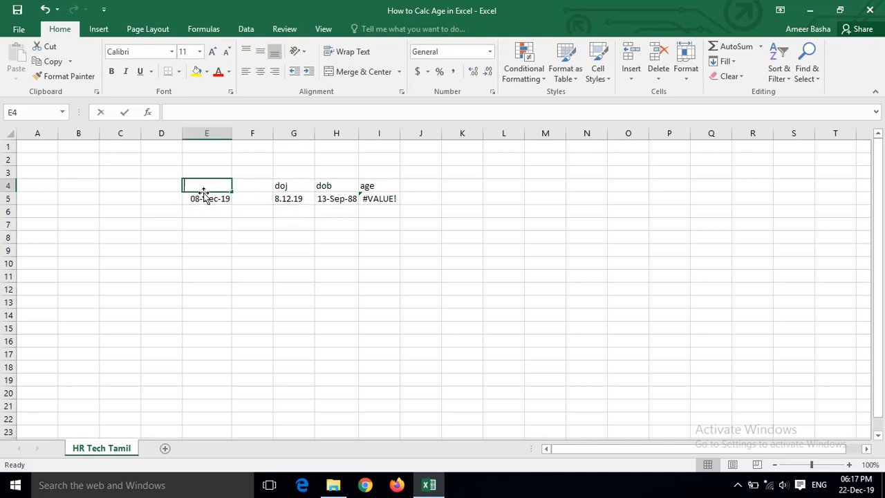
key(Tab)
key(Down)
key(Right)
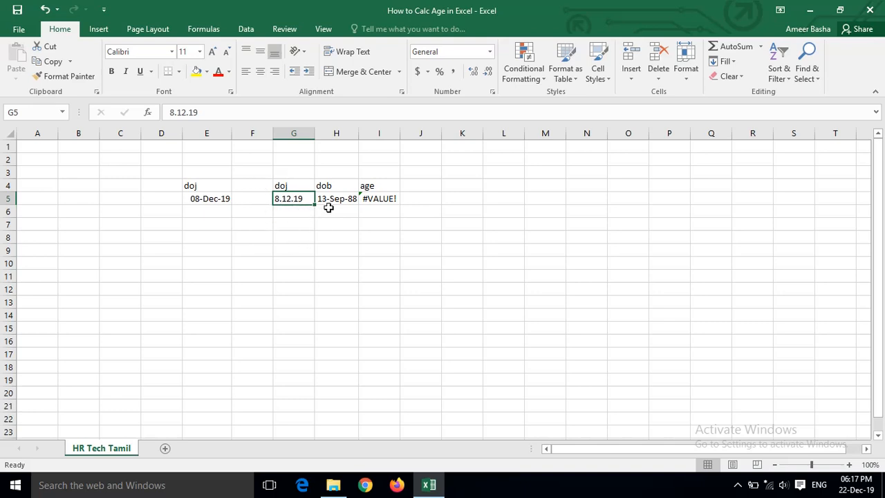
- Enter the comparison date 8-12-2019 with hyphen separators in cell G6 of the doj column
click(377, 199)
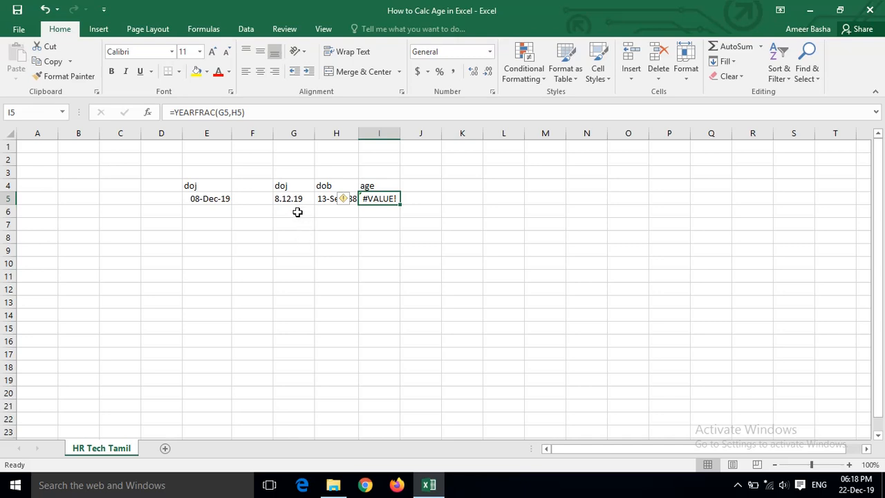
click(302, 259)
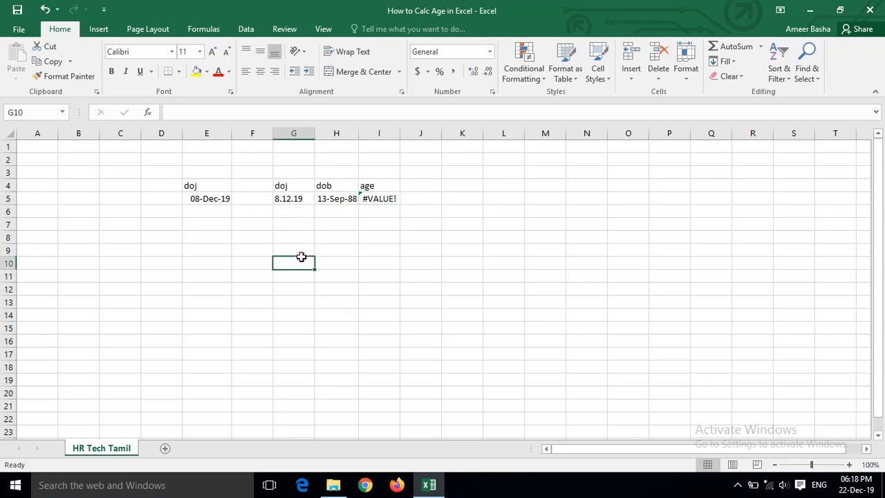
click(285, 209)
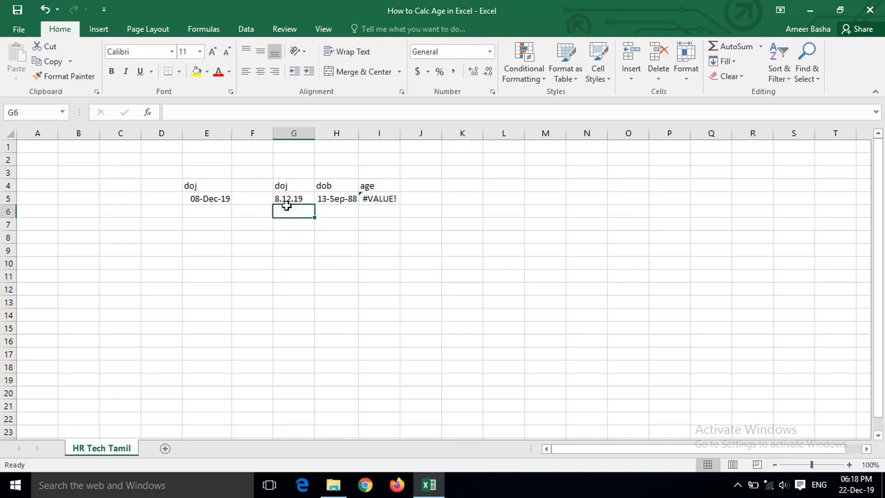
text(8)
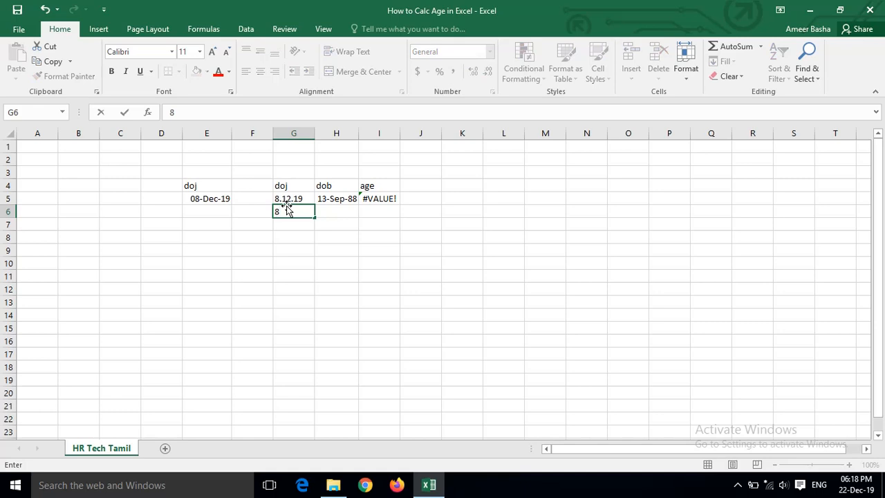
text(-)
text(12)
text(-20)
key(BackSpace)
key(BackSpace)
text(2019)
key(Tab)
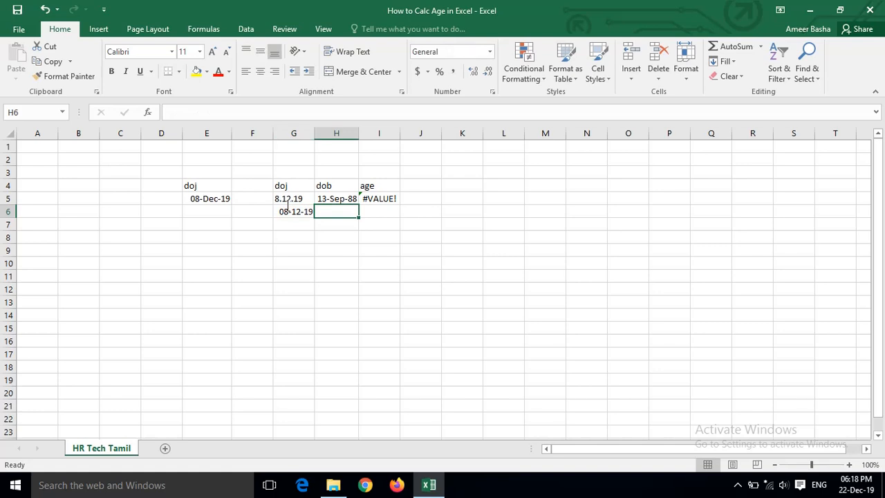
- Fill the date of birth and the age formula down from row 5 into cells H6 and I6
key(ctrl+d)
key(Tab)
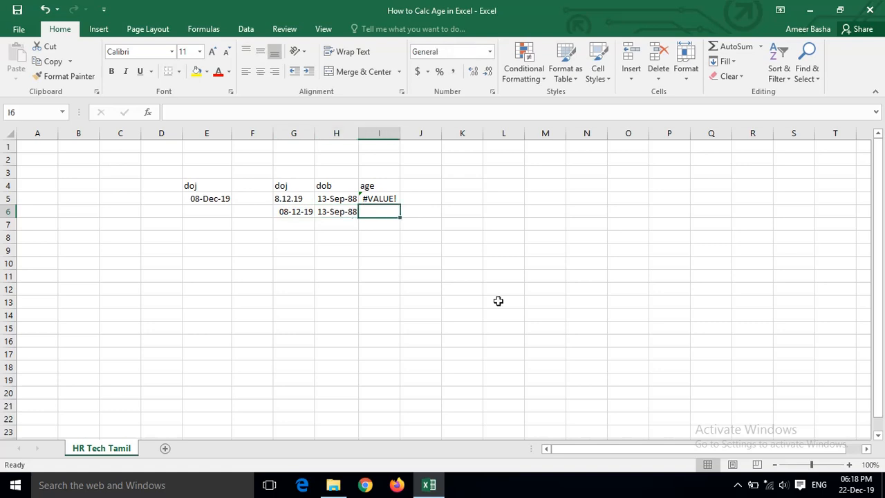
key(ctrl+d)
key(Left)
key(Right)
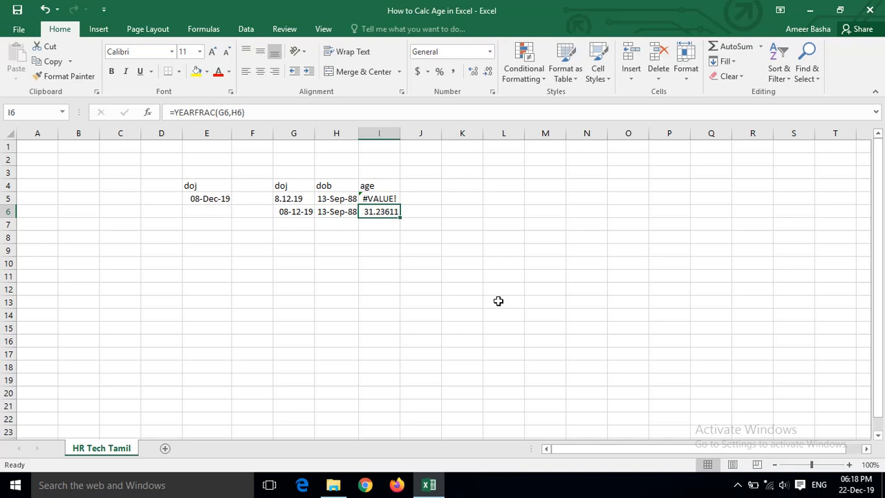
- Clear the contents of the comparison row in cells G6 to I6
key(shift+Left)
key(shift+Left)
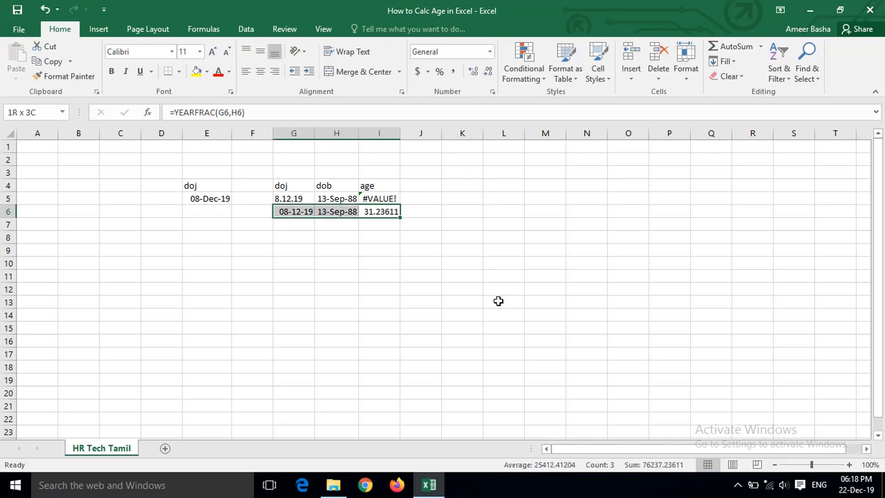
key(Delete)
key(Left)
key(Left)
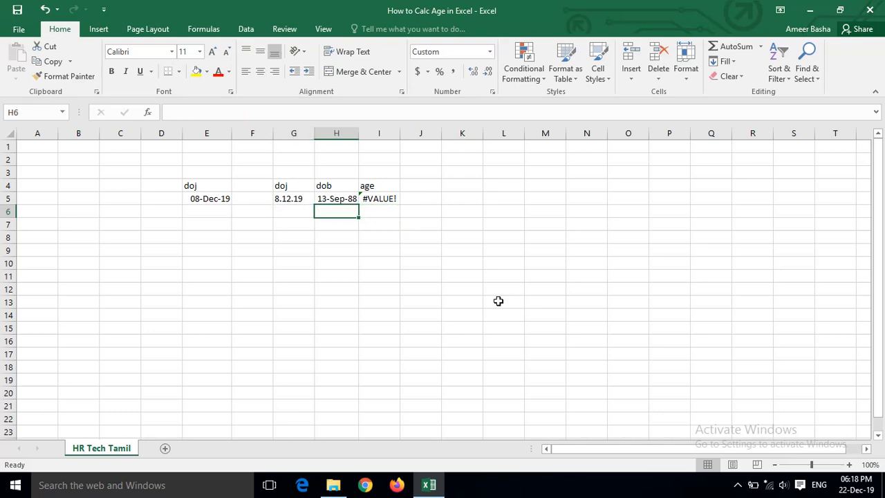
- Convert the dotted date in G5 to a DMY date with Text to Columns and format it as day-month-year
key(Up)
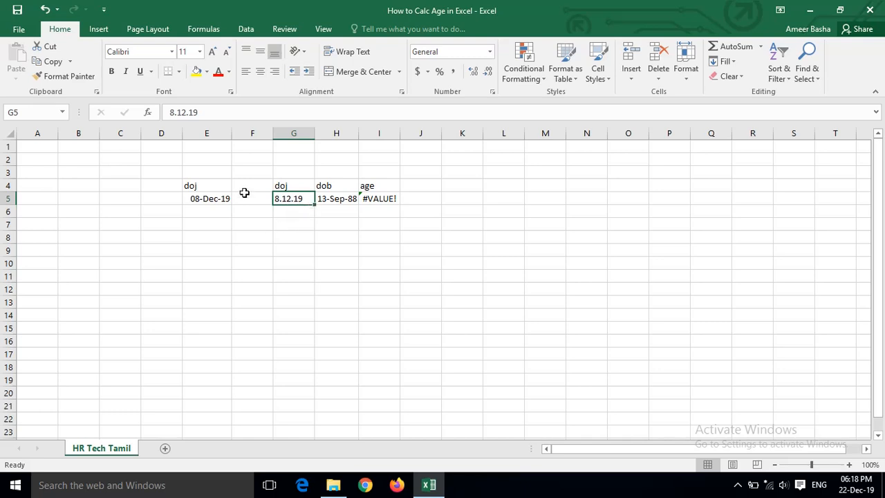
click(246, 32)
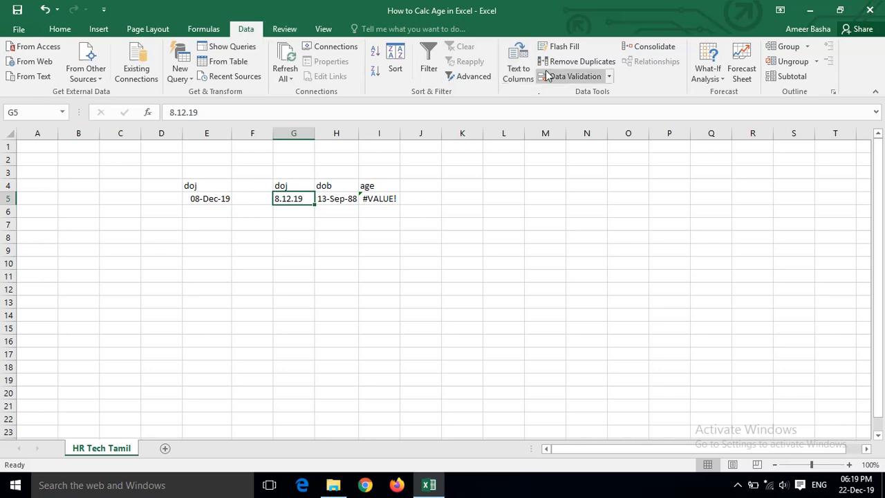
click(517, 72)
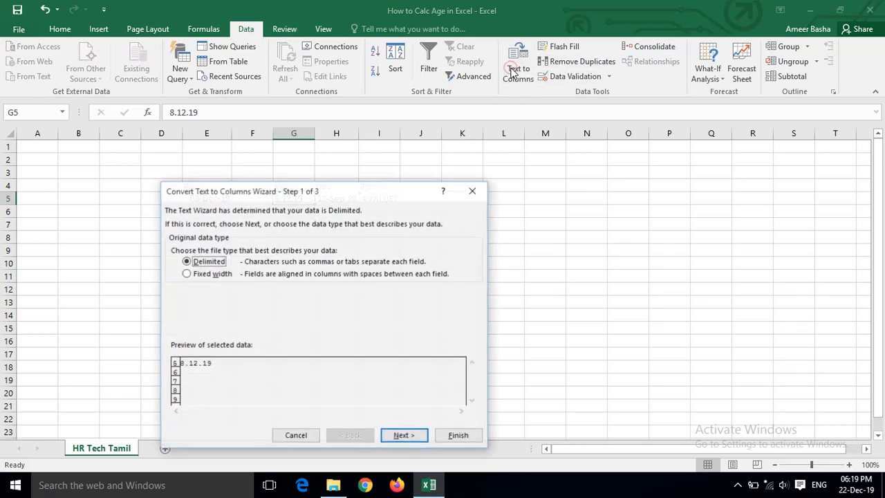
click(401, 437)
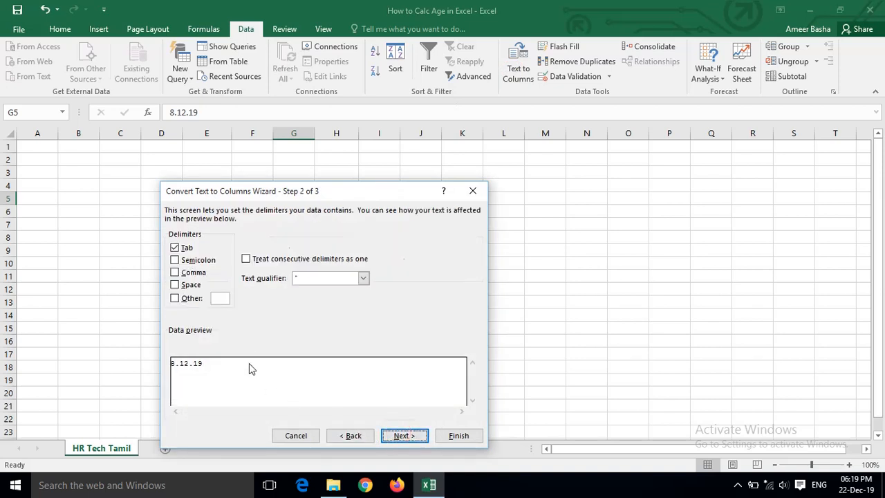
click(408, 440)
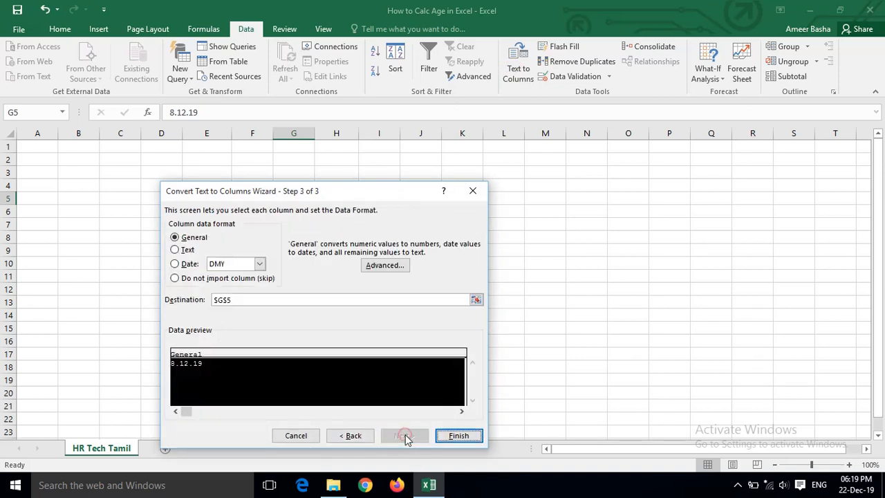
click(190, 264)
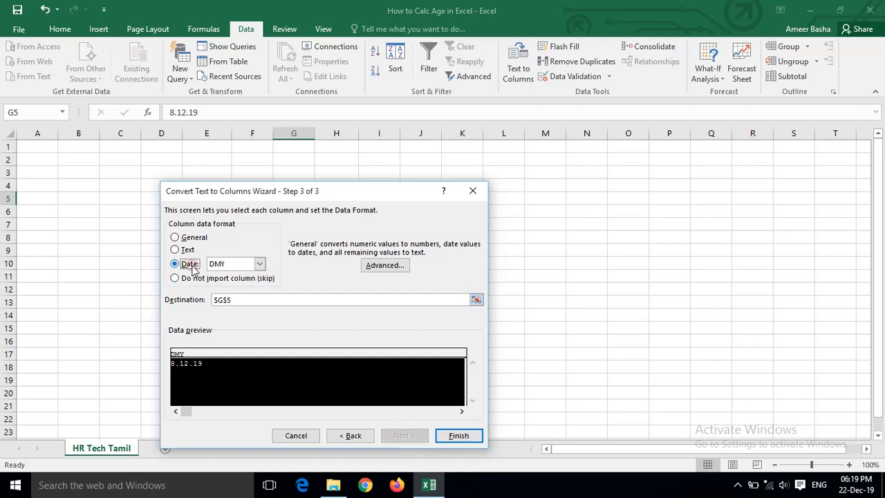
click(461, 437)
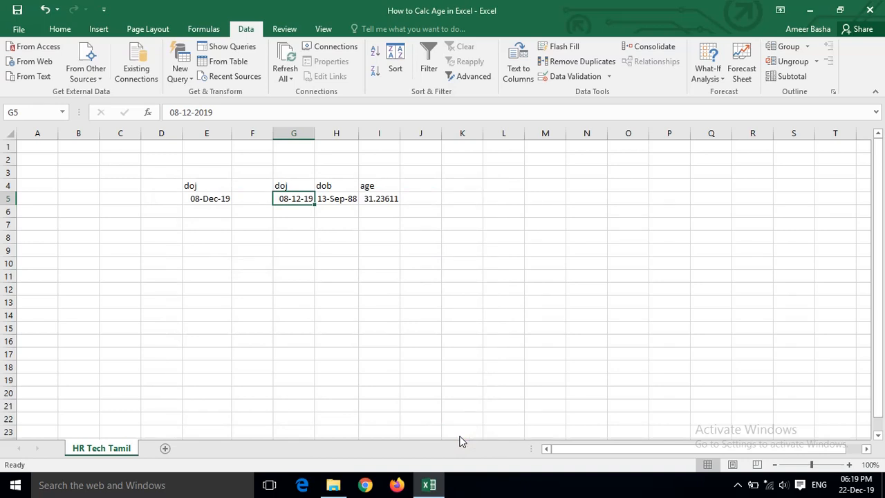
key(ctrl+shift+3)
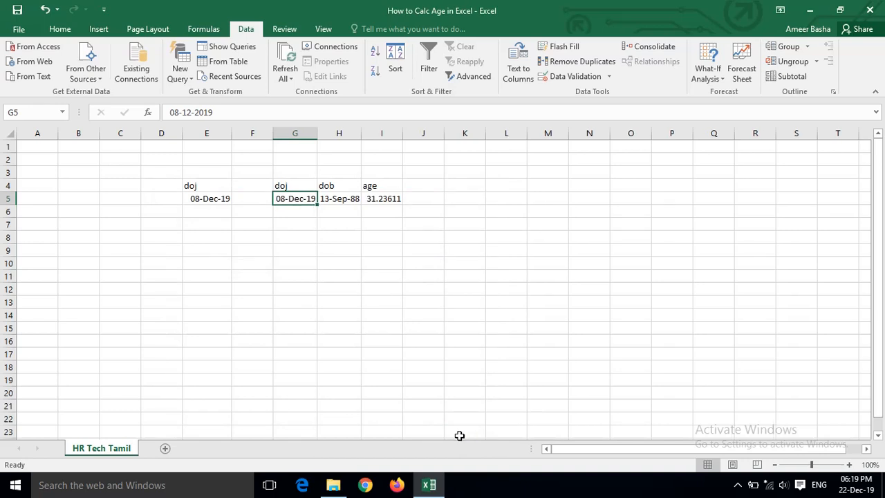
- Format the age in cell I5 as a number and reduce it to no decimal places
key(Right)
key(Right)
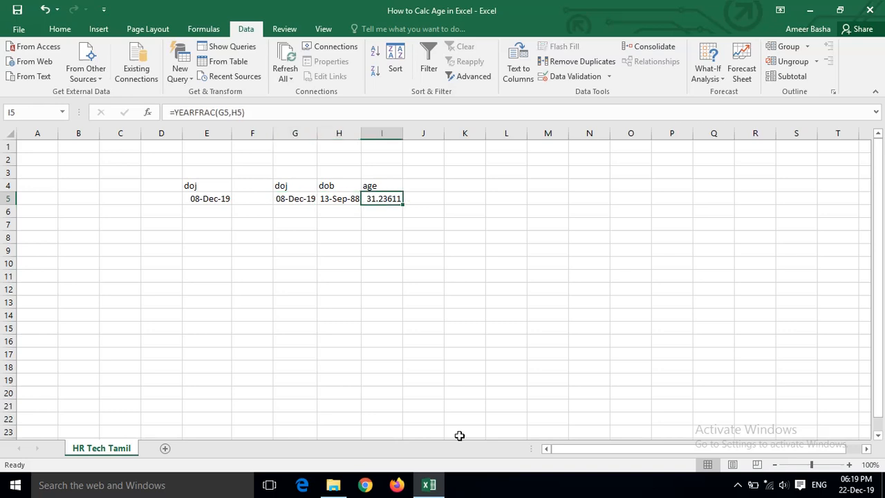
key(ctrl+shift+1)
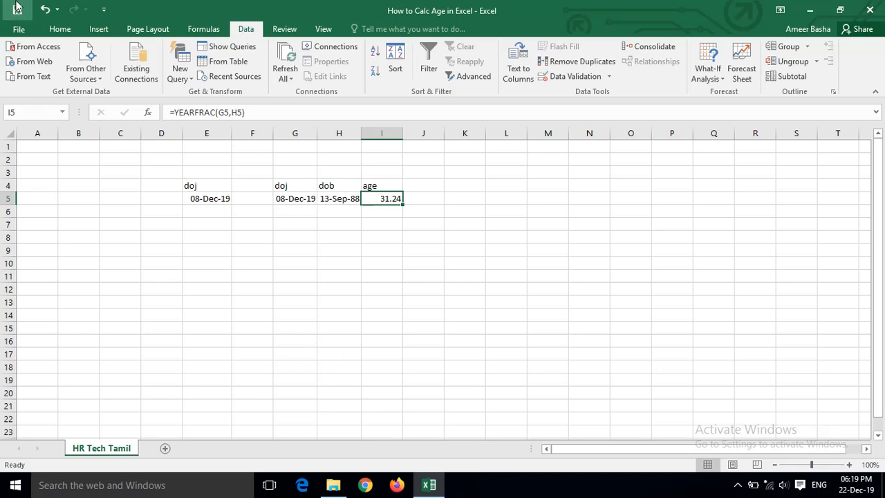
click(58, 31)
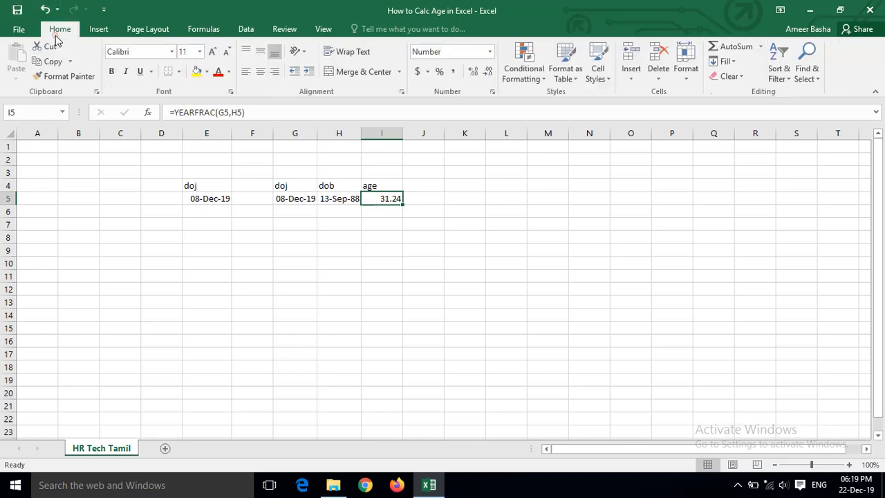
double_click(484, 78)
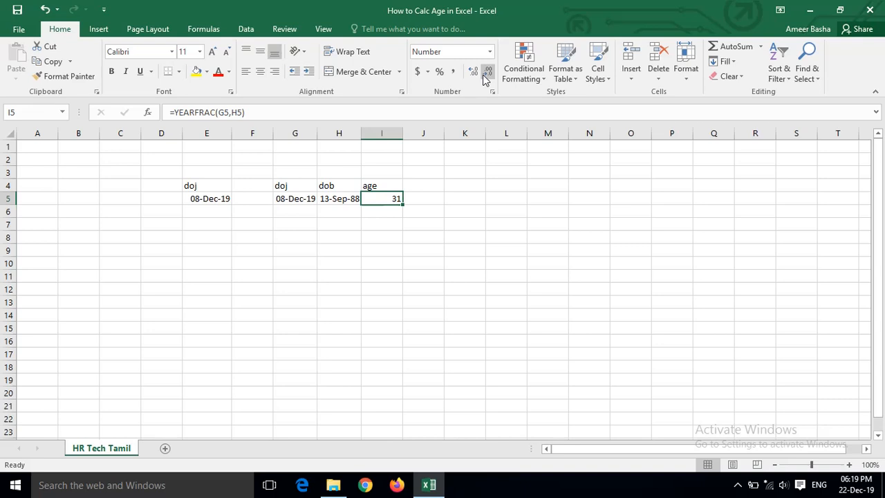
- Wrap the YEARFRAC formula in I5 in a ROUND function with 0 digits
key(F2)
key(Home)
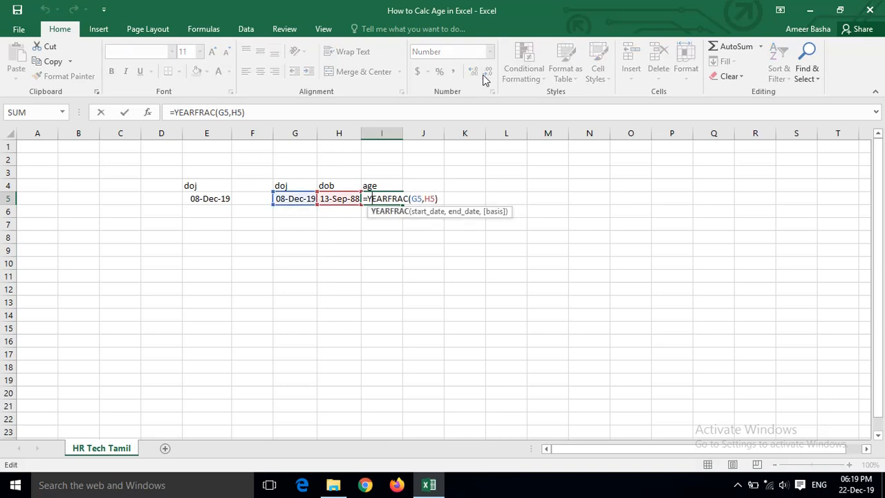
text(roun)
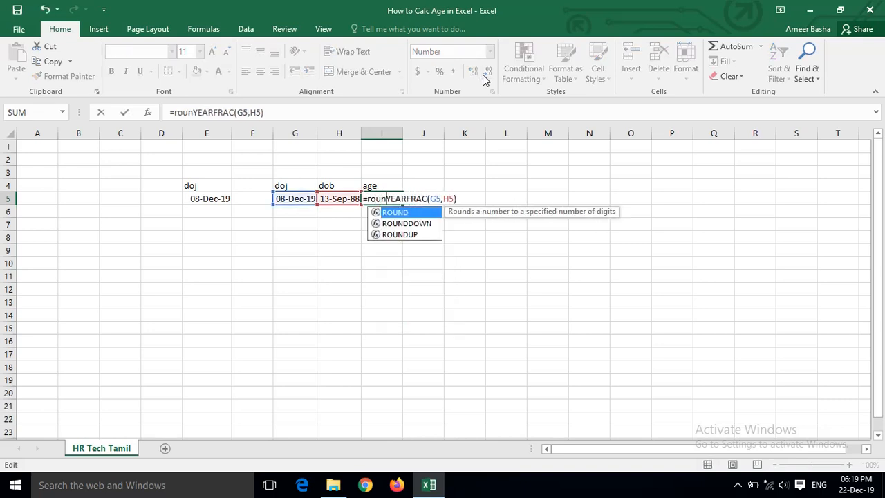
key(Tab)
key(Right)
key(Right)
key(Right)
key(Right)
key(Right)
key(Right)
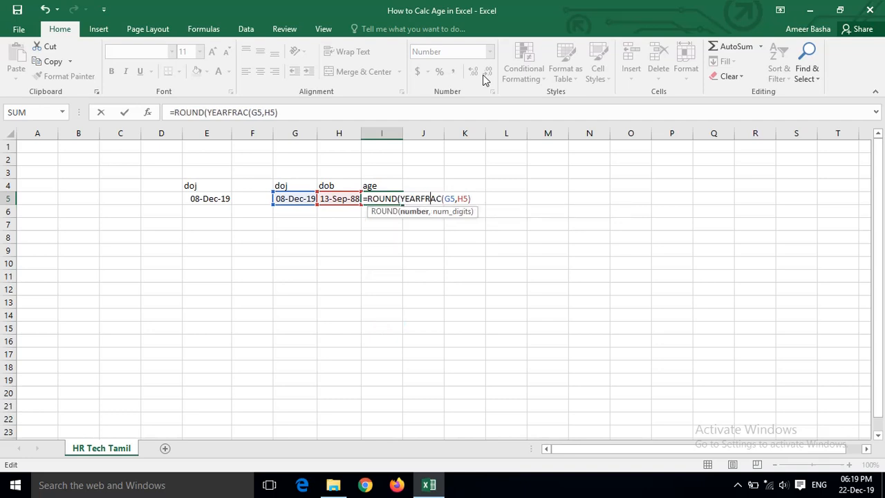
key(End)
text(,0))
key(Return)
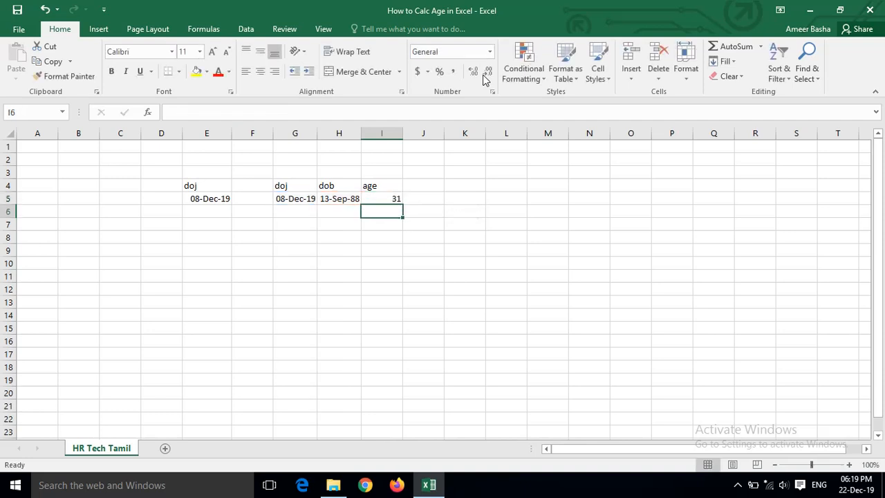
key(Up)
key(Down)
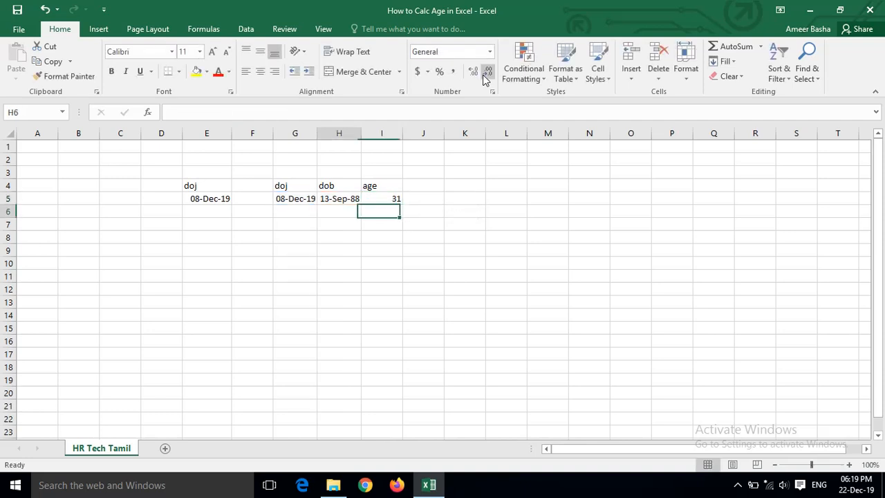
key(Left)
key(Left)
key(Left)
key(Right)
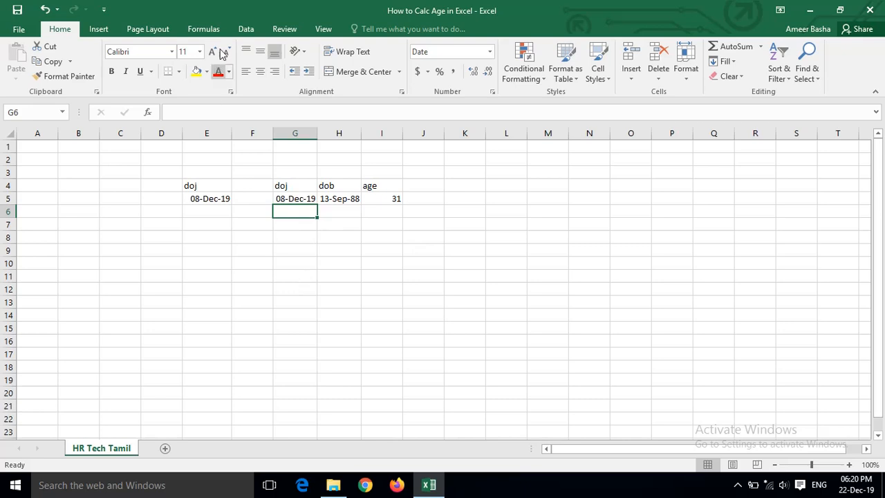
click(246, 29)
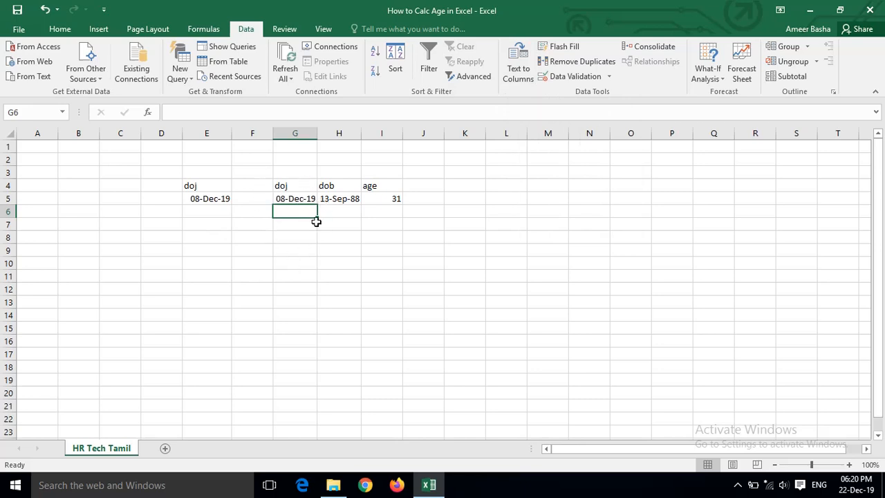
click(399, 198)
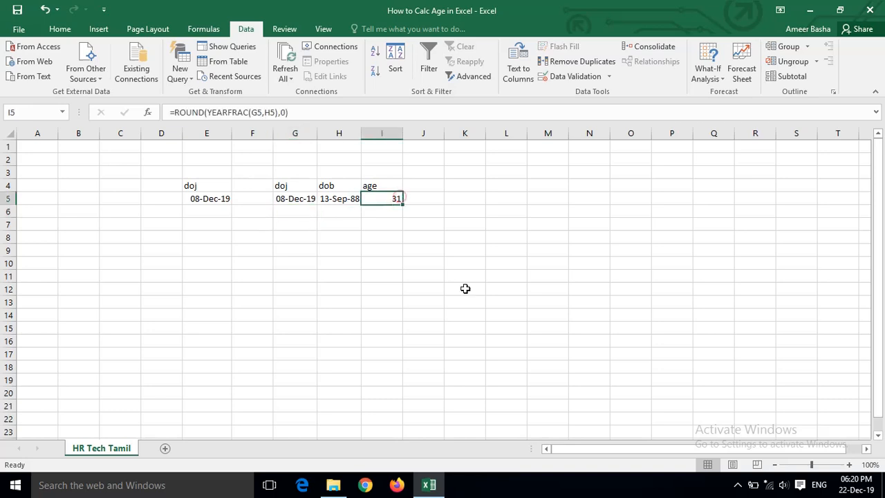